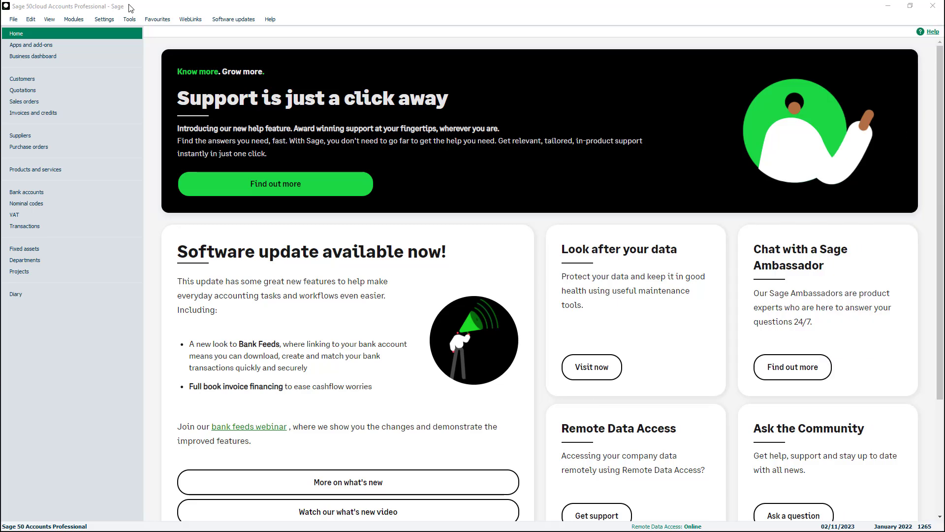
# - Open the supplier list and create and save a new supplier record with account code SMITH003
pyautogui.click(134, 138)
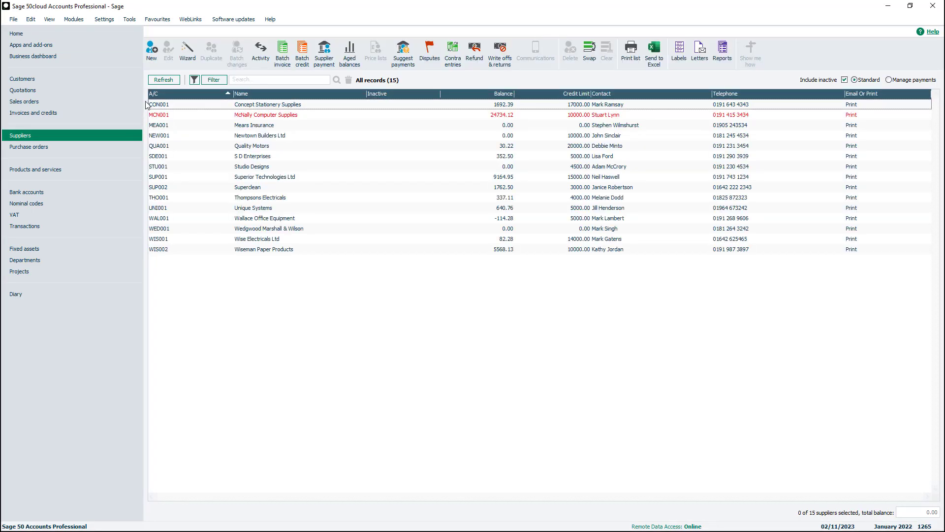
pyautogui.click(152, 58)
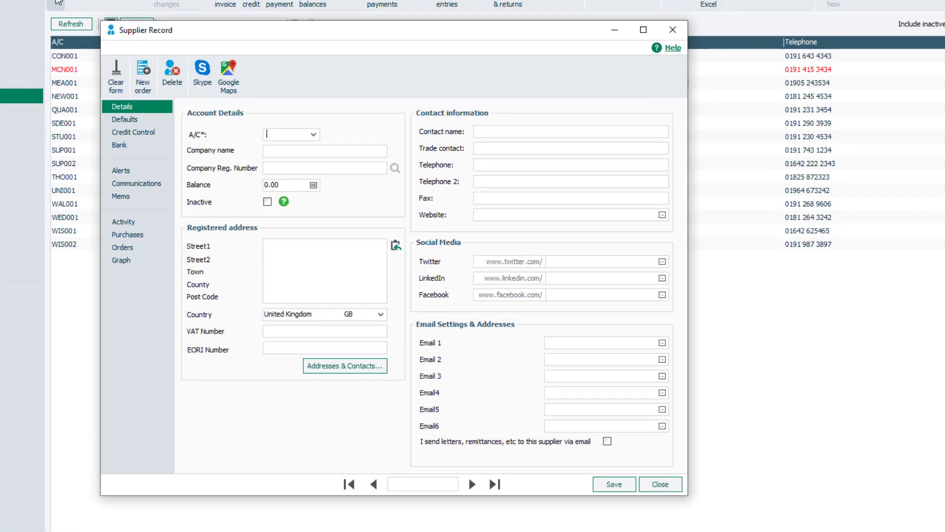
pyautogui.write('SMITH003')
pyautogui.click(271, 151)
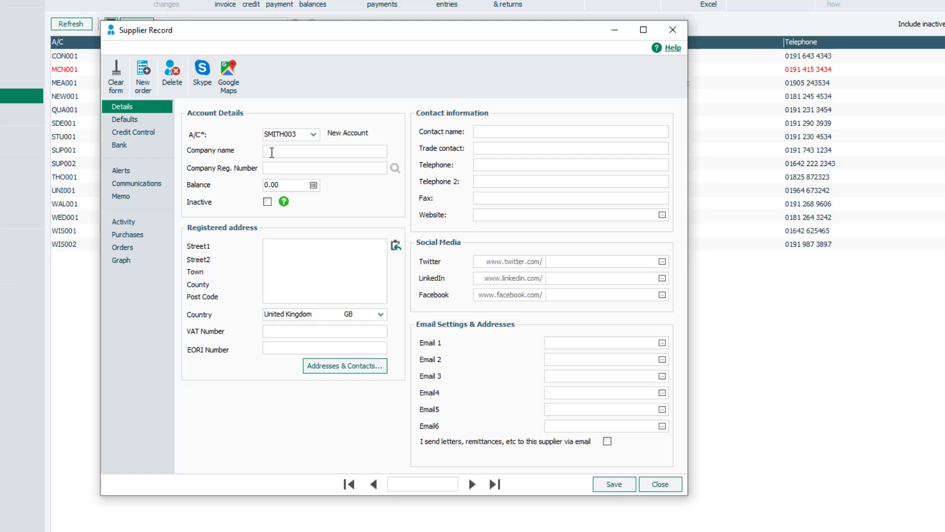
pyautogui.click(618, 487)
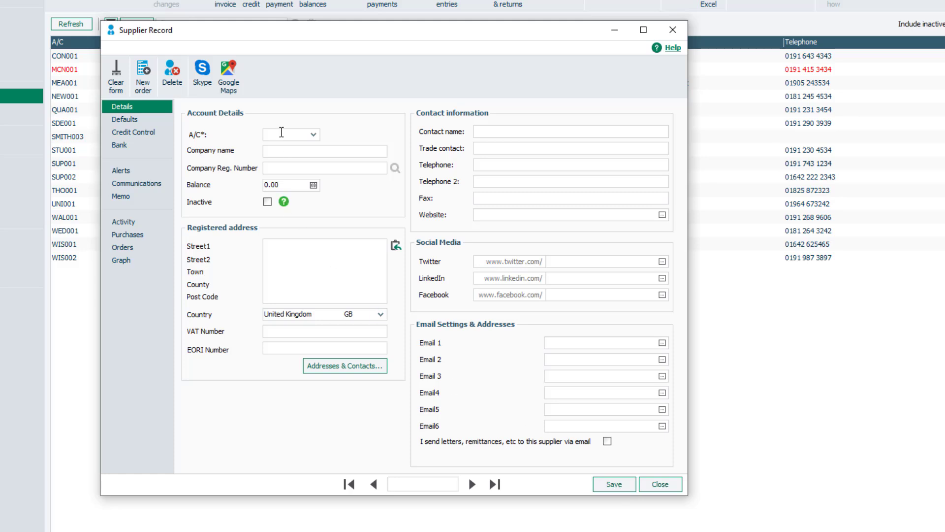
# - Start another supplier with account code SAGE001 and company name Sage UK
pyautogui.write('SAGE001')
pyautogui.click(282, 152)
pyautogui.write('Sage')
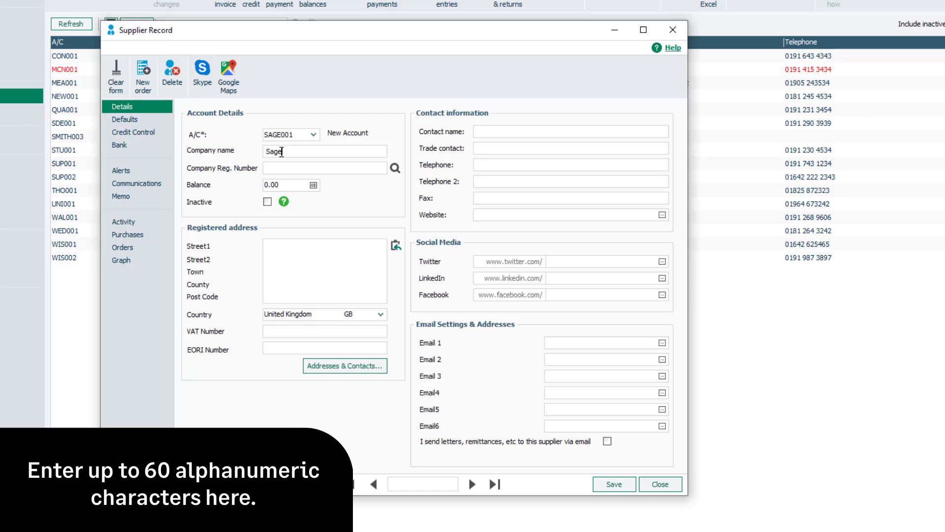
pyautogui.write(' UK')
# - Look up the company on Companies House and confirm SAGE (UK) LTD, copying its address details
pyautogui.click(305, 166)
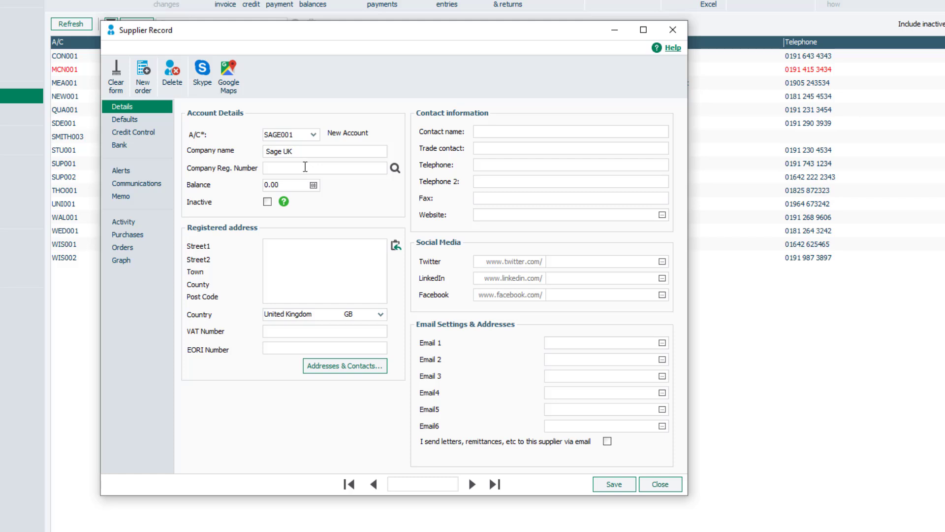
pyautogui.click(396, 168)
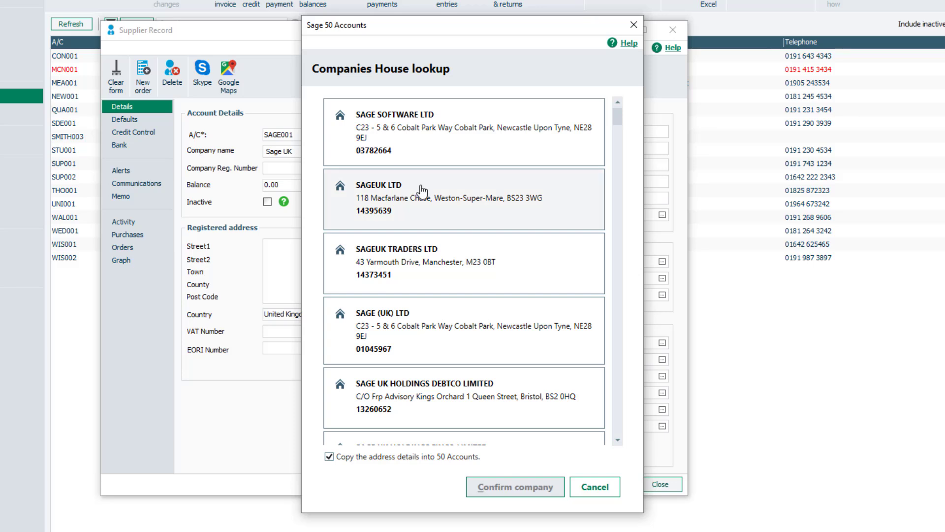
pyautogui.click(434, 331)
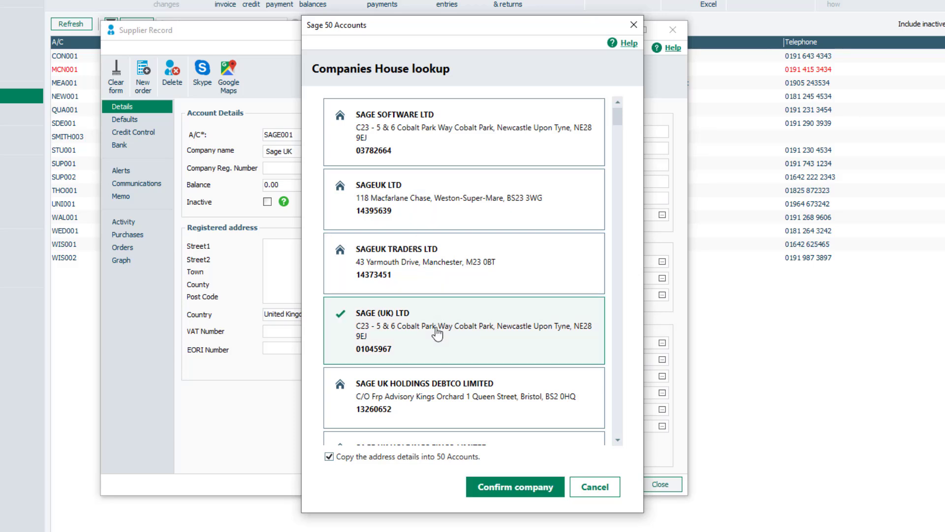
pyautogui.click(521, 490)
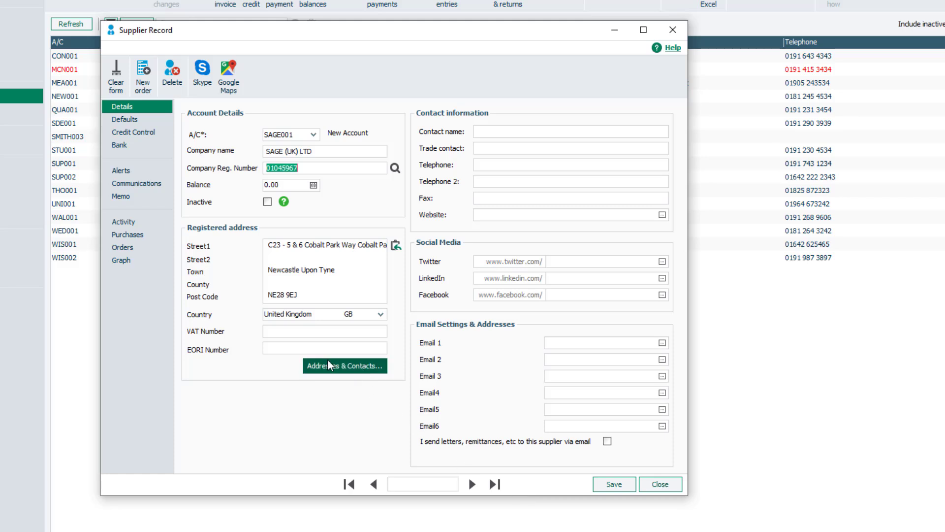
# - Enter the supplier's VAT number
pyautogui.click(284, 333)
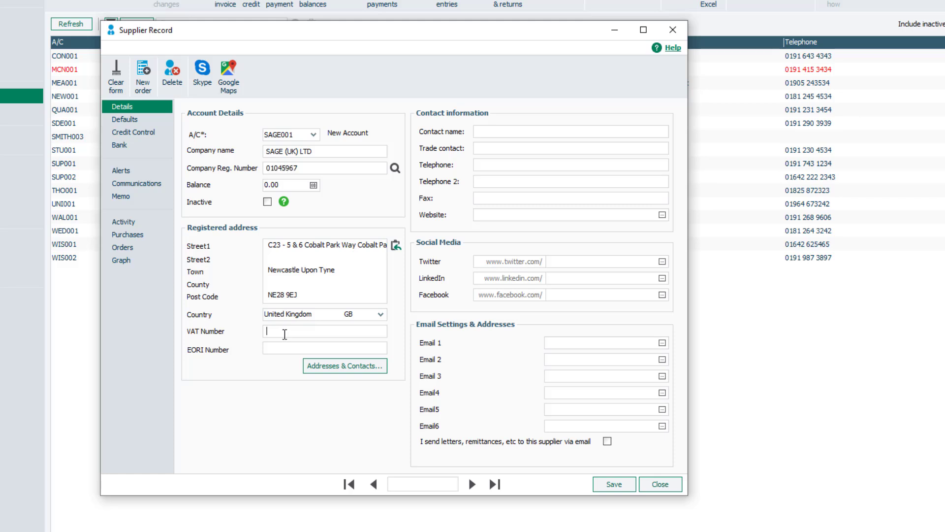
pyautogui.write('GB123456789')
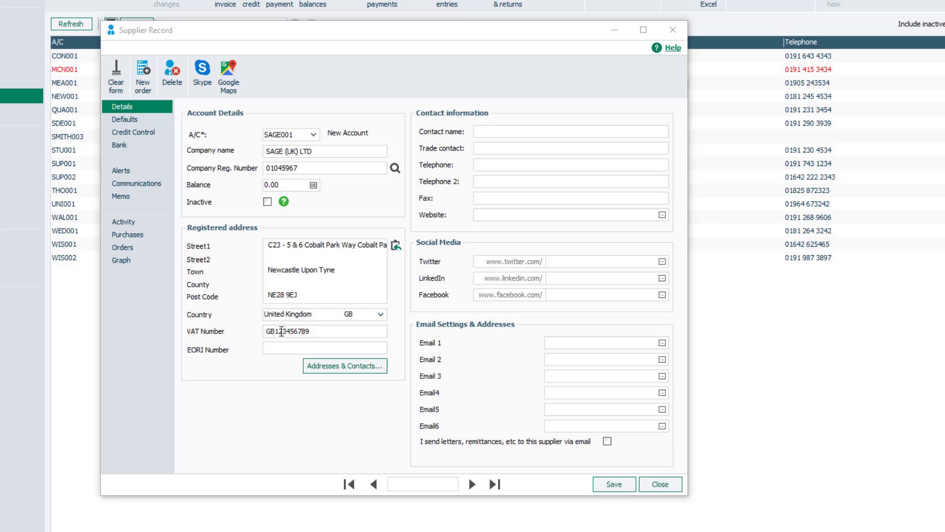
# - Fill in the contact name, telephone, Facebook page and Email 1 address, and enable sending letters and remittances by email
pyautogui.click(479, 133)
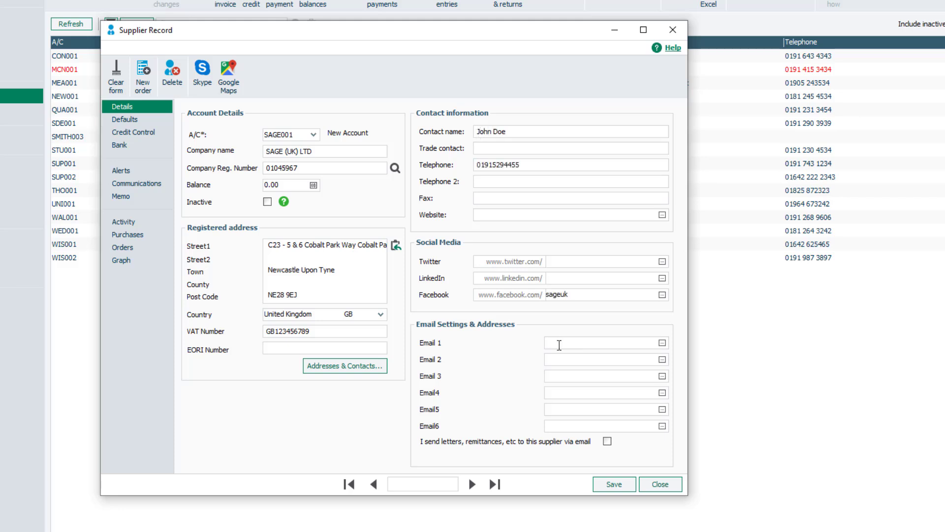
pyautogui.click(619, 343)
pyautogui.click(607, 442)
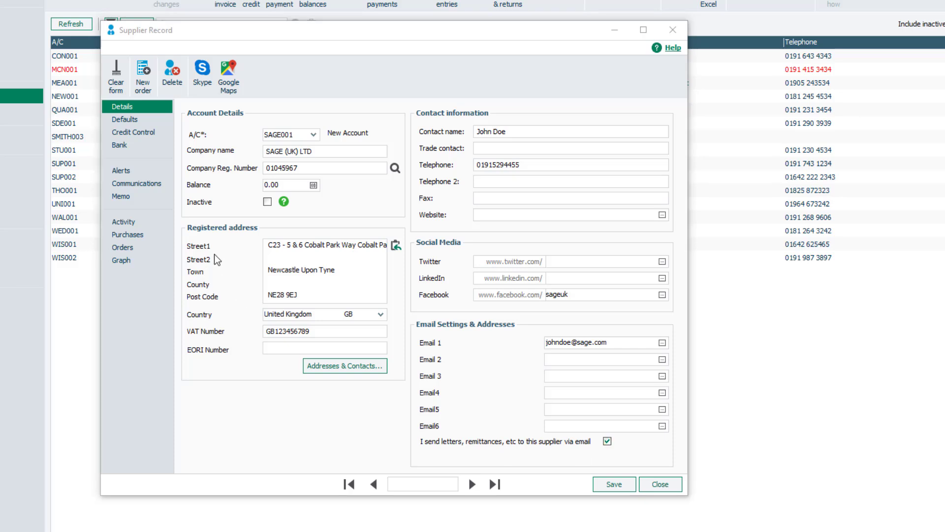
# - Set the supplier's custom fields Analysis1 to North Region and Analysis2 to South Region
pyautogui.click(142, 119)
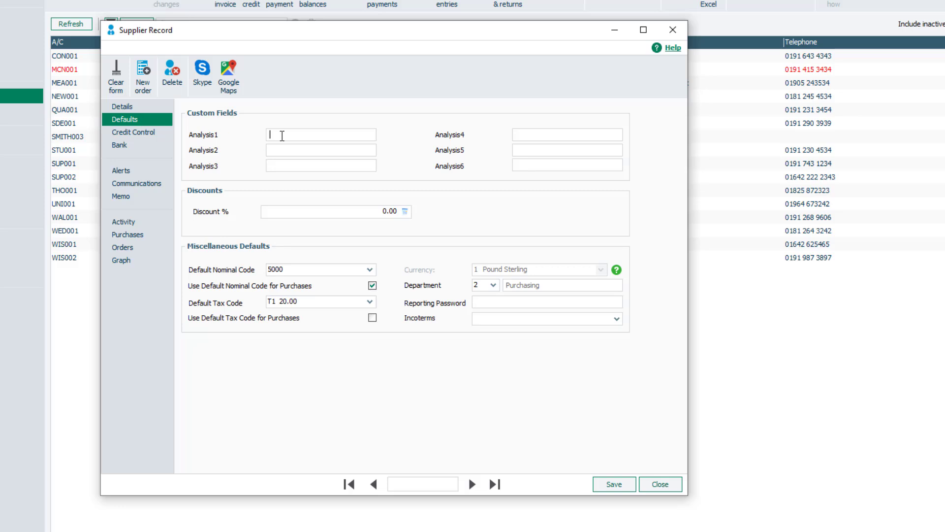
pyautogui.write('North Region')
pyautogui.click(283, 150)
pyautogui.write('South Region')
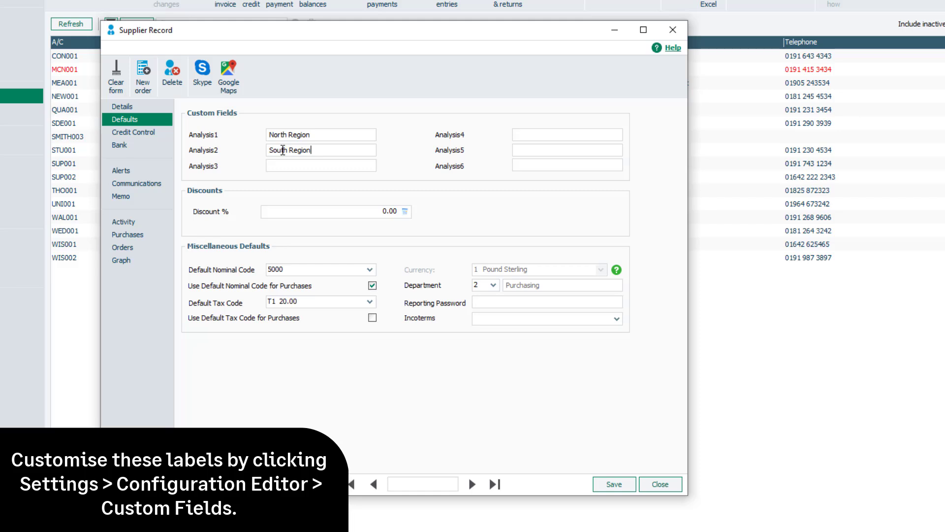
# - Set the discount to 10% and confirm 5000 as the default nominal code
pyautogui.click(286, 213)
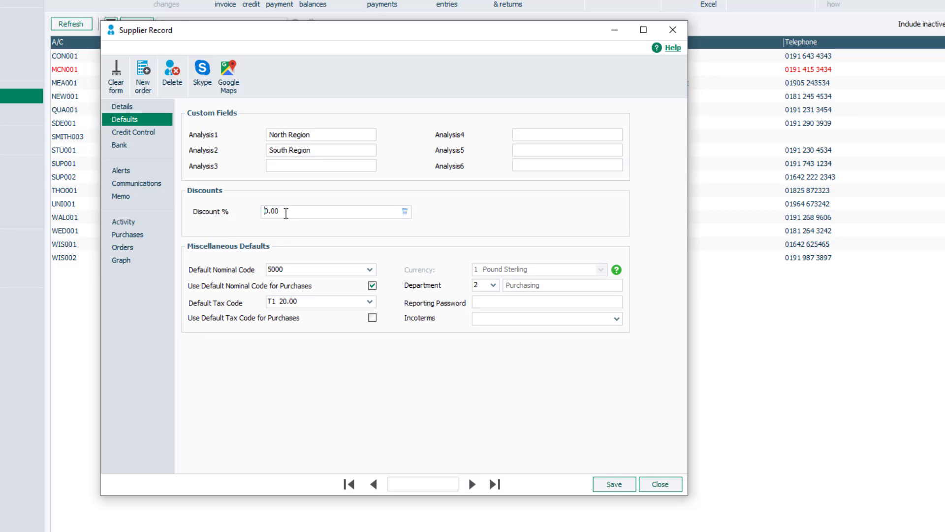
pyautogui.write('1')
pyautogui.click(370, 269)
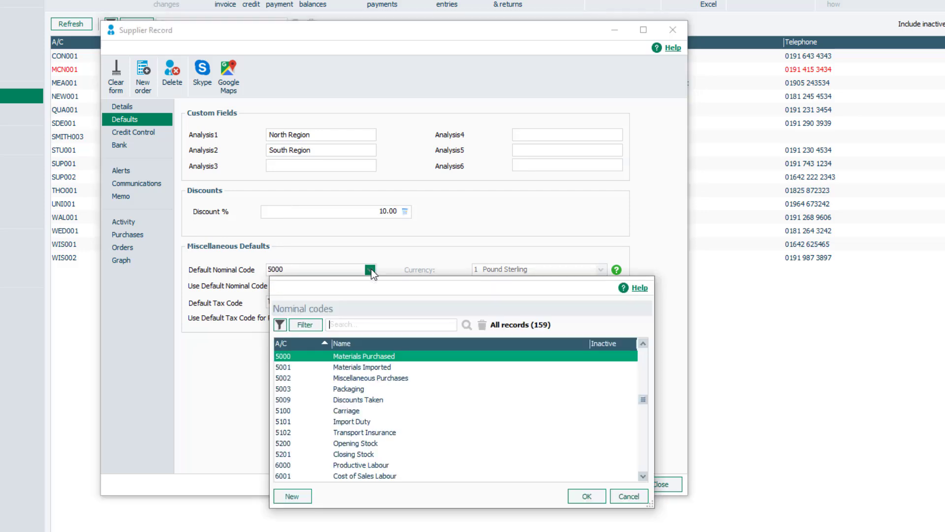
pyautogui.click(587, 496)
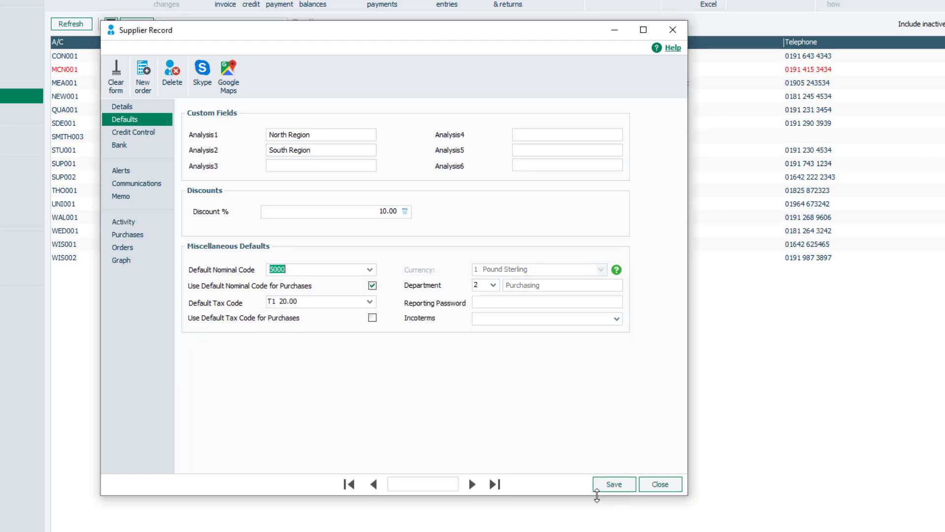
# - Keep tax code T1 20.00 and enable using the default tax code for purchases
pyautogui.click(369, 301)
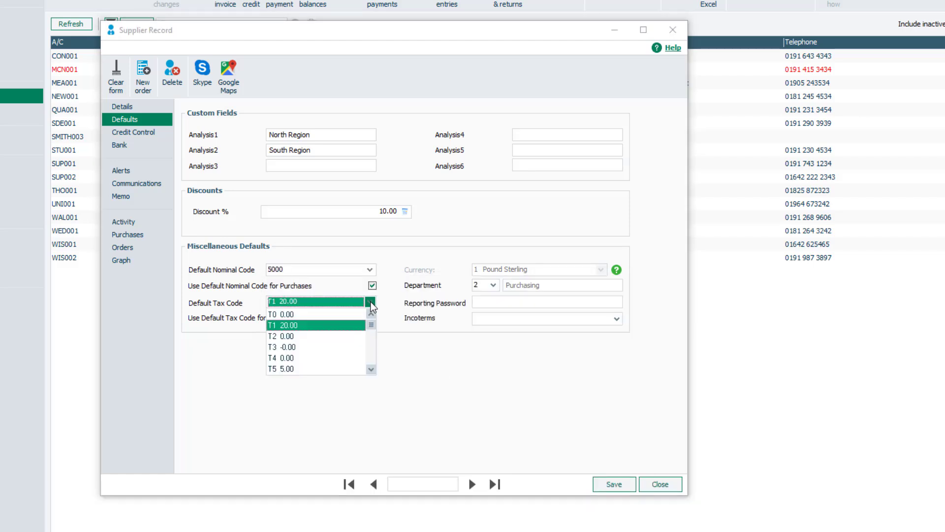
pyautogui.click(353, 329)
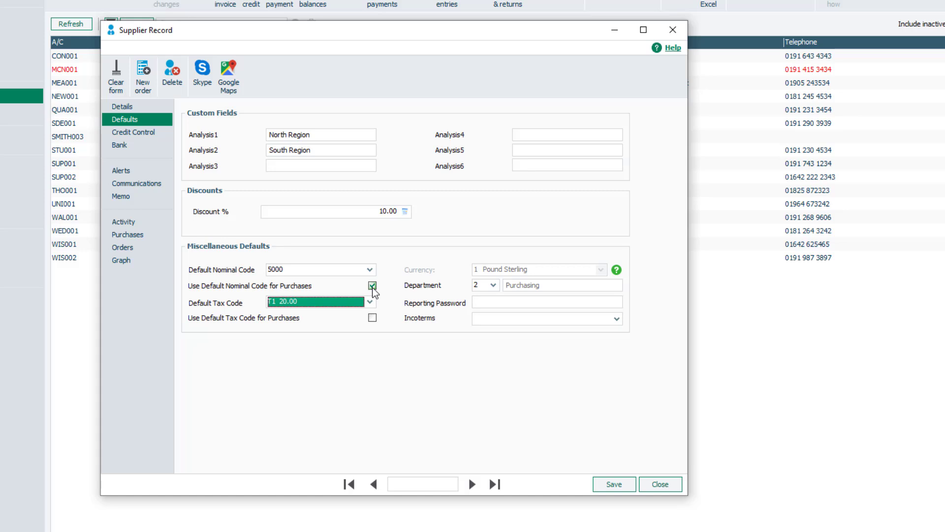
pyautogui.click(372, 317)
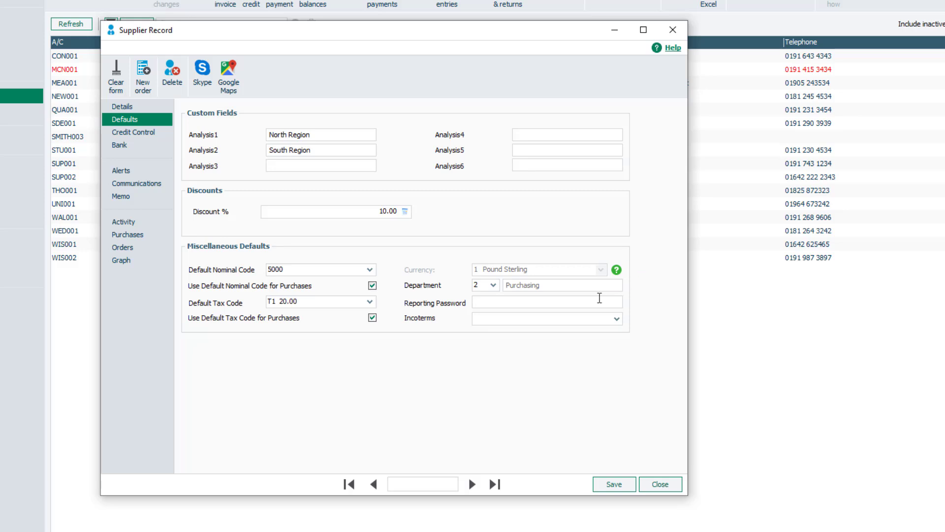
# - Choose department 2 Purchasing for the supplier
pyautogui.click(493, 285)
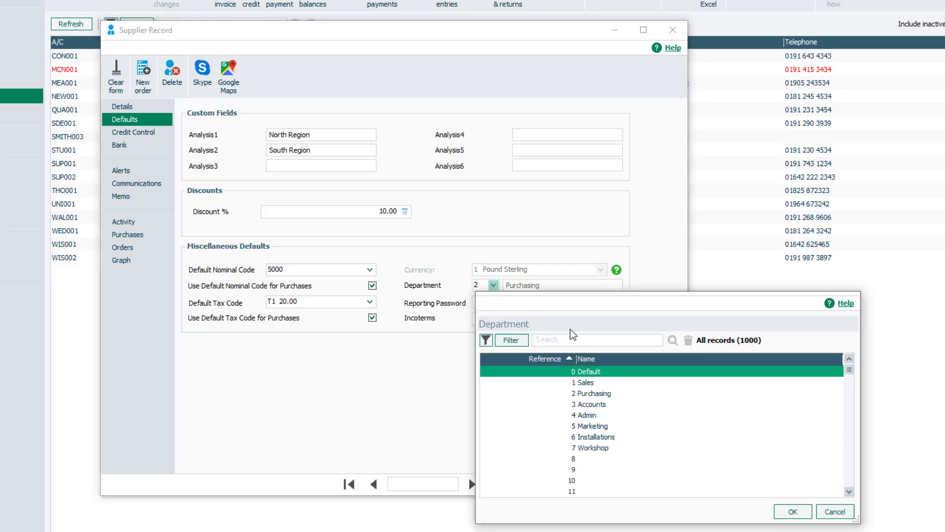
pyautogui.click(608, 396)
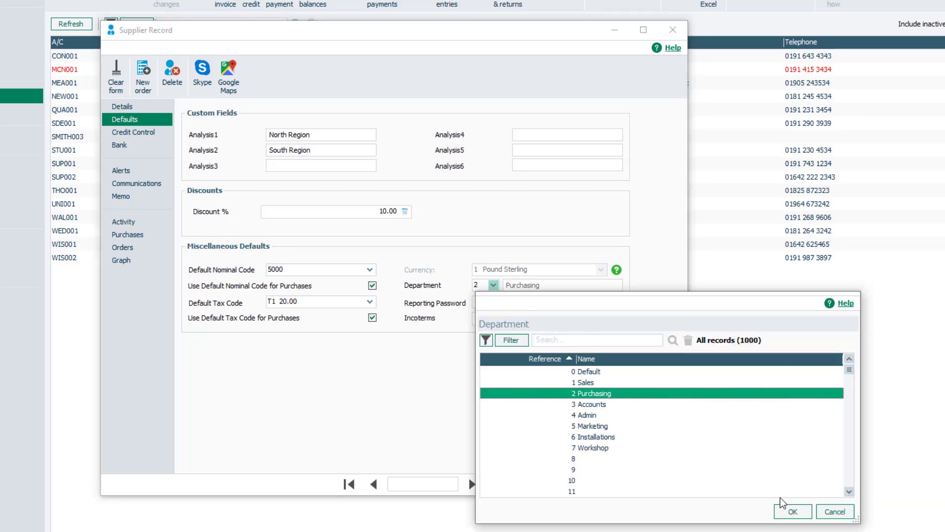
pyautogui.click(793, 510)
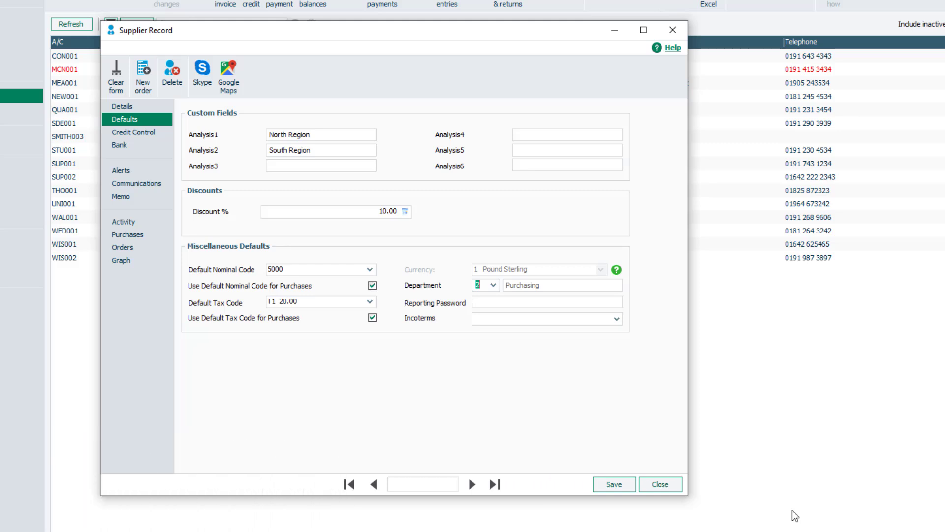
# - Enter a reporting password for the supplier
pyautogui.click(481, 300)
pyautogui.write('password123')
# - Set the credit limit to 2000.00 and the settlement discount to 11.00
pyautogui.click(156, 133)
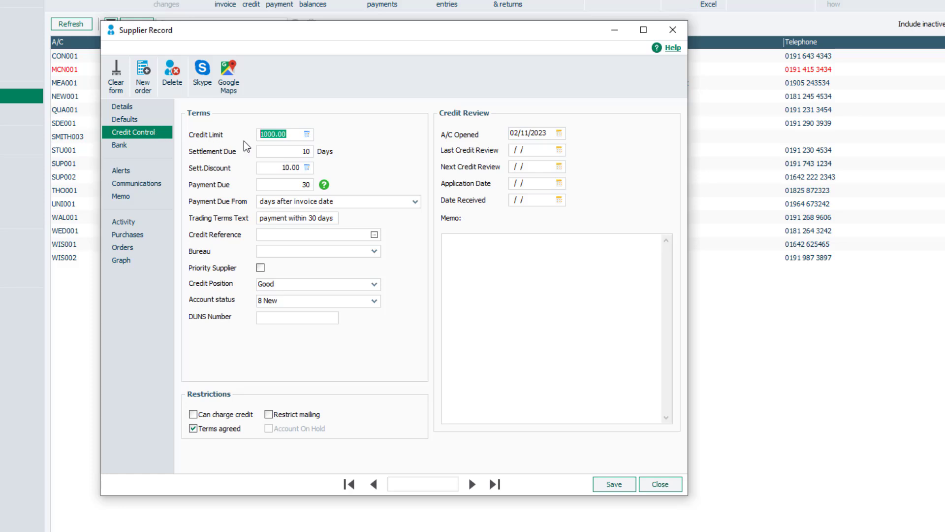
pyautogui.click(261, 134)
pyautogui.click(276, 168)
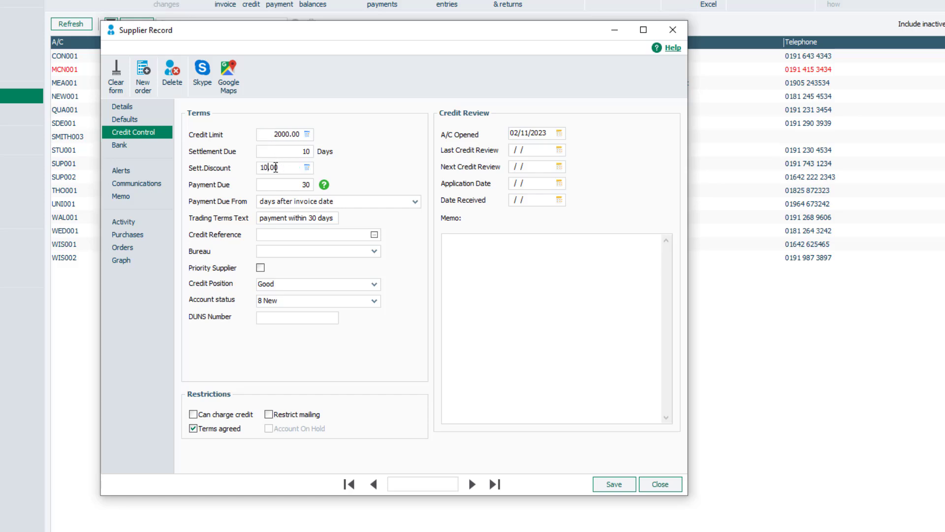
pyautogui.press('BackSpace')
pyautogui.write('1')
pyautogui.click(297, 152)
# - Set payment due from to days from the first day of the following month
pyautogui.click(415, 201)
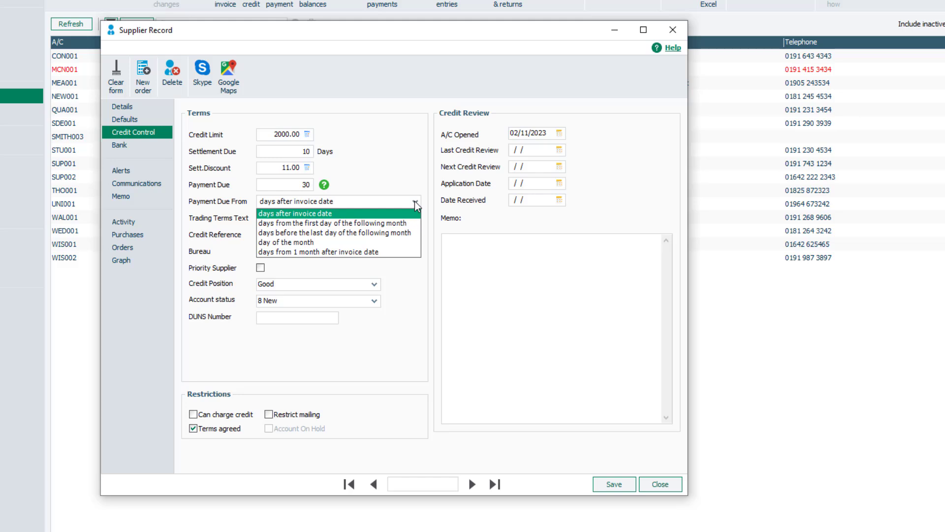
pyautogui.click(418, 223)
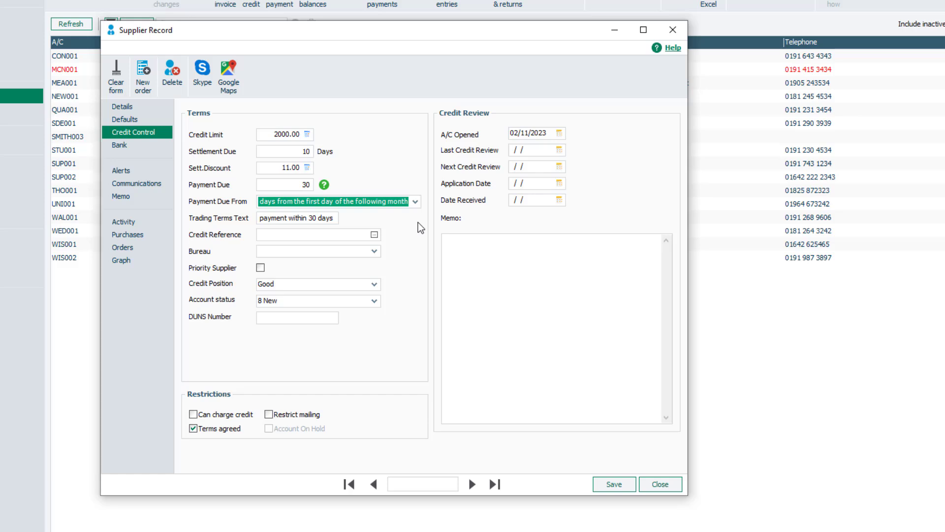
pyautogui.click(336, 218)
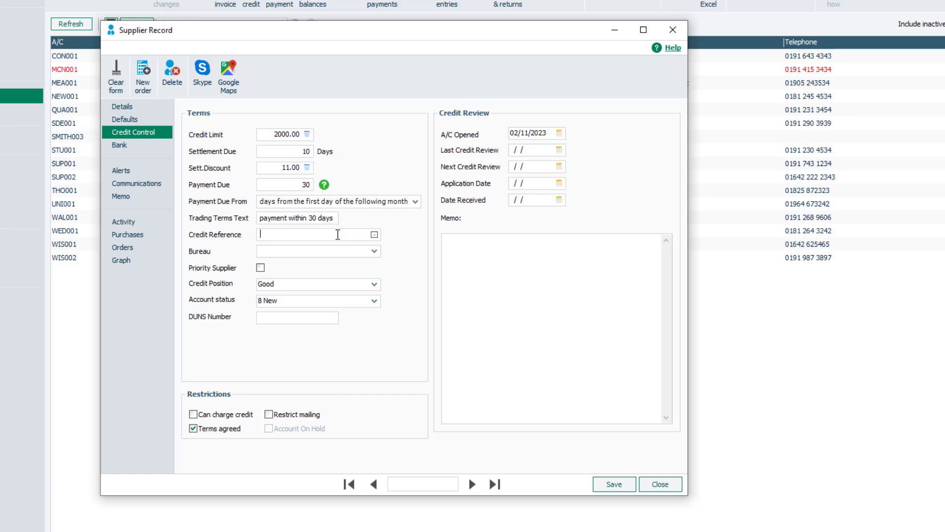
# - Enter credit reference 123456 and mark the supplier as a priority supplier
pyautogui.click(338, 234)
pyautogui.write('123456')
pyautogui.click(260, 268)
# - Set the credit position to Reminder and the account status to 3 Liquidation [On Hold]
pyautogui.click(375, 285)
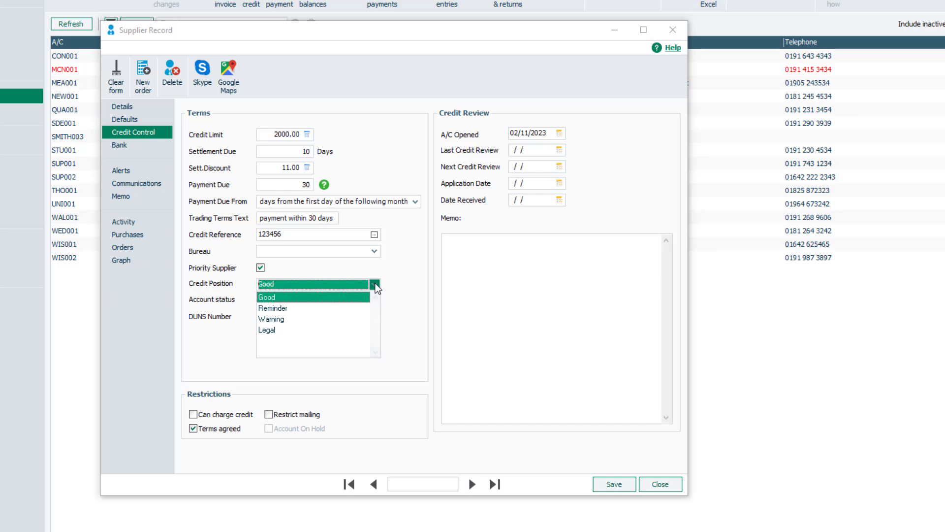
pyautogui.click(353, 309)
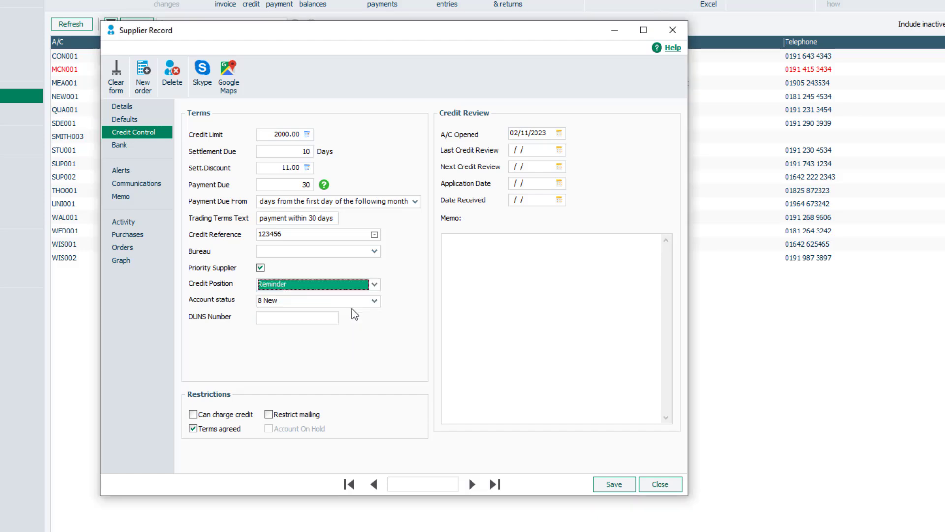
pyautogui.click(375, 301)
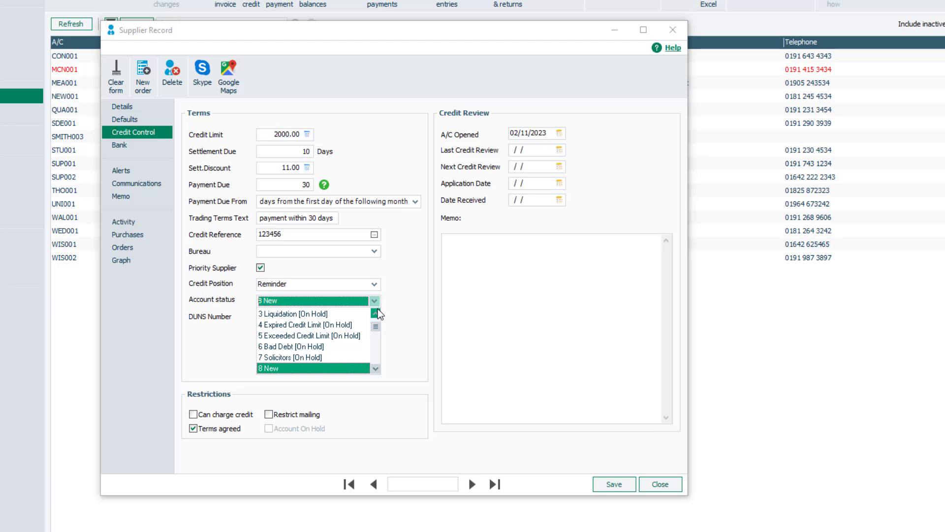
pyautogui.press('Up')
pyautogui.press('Up')
pyautogui.press('Up')
pyautogui.press('Up')
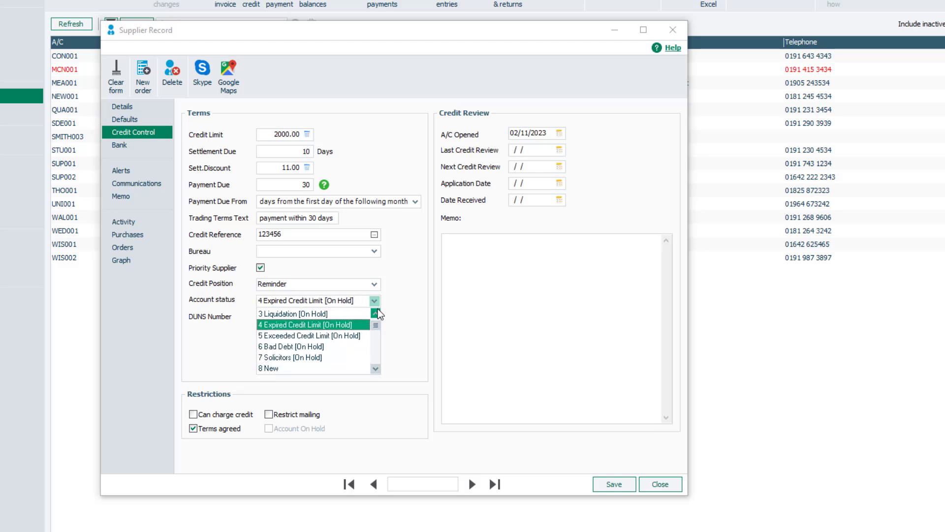
pyautogui.press('Up')
pyautogui.press('Return')
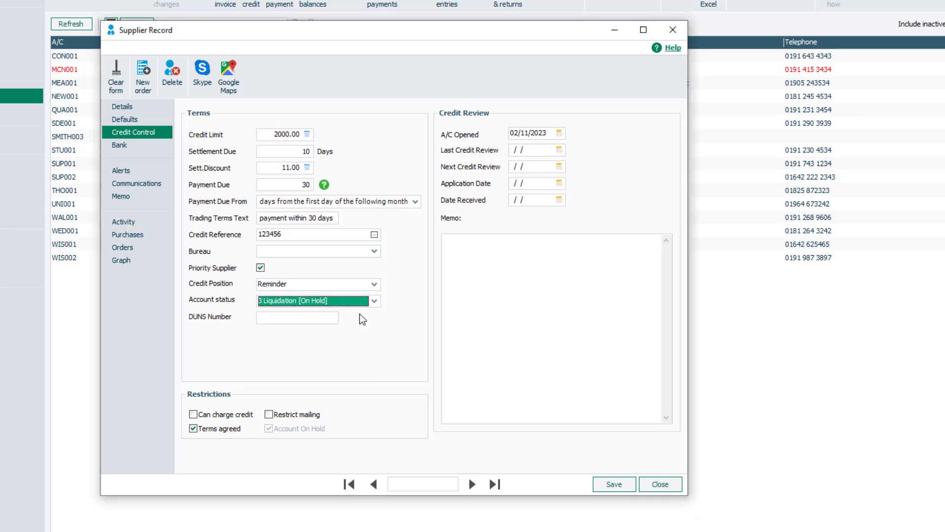
# - Enter DUNS number 123456789 and tick the Can charge credit restriction
pyautogui.click(327, 316)
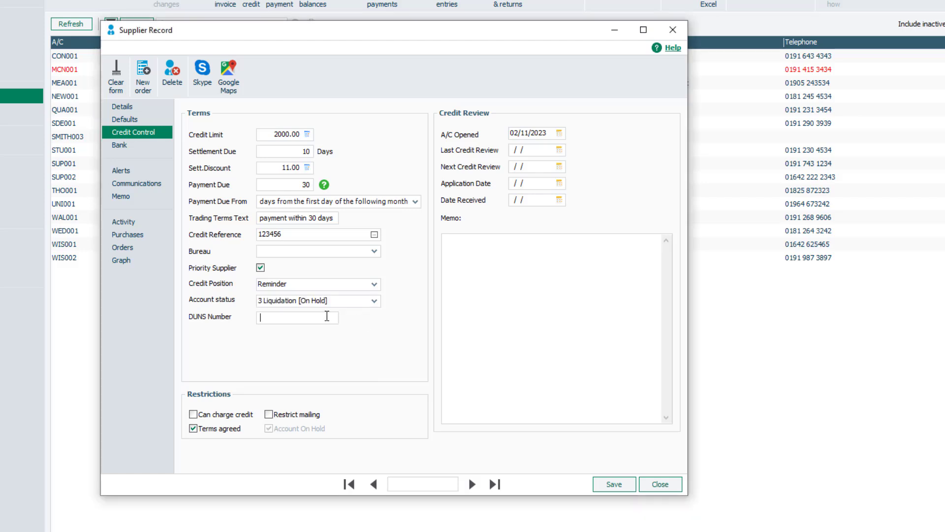
pyautogui.write('123')
pyautogui.write('456789')
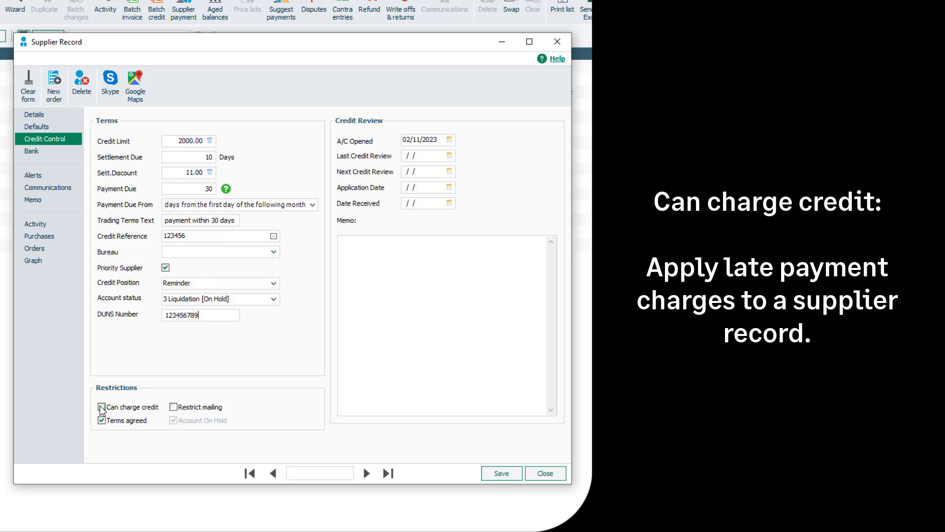
pyautogui.click(101, 407)
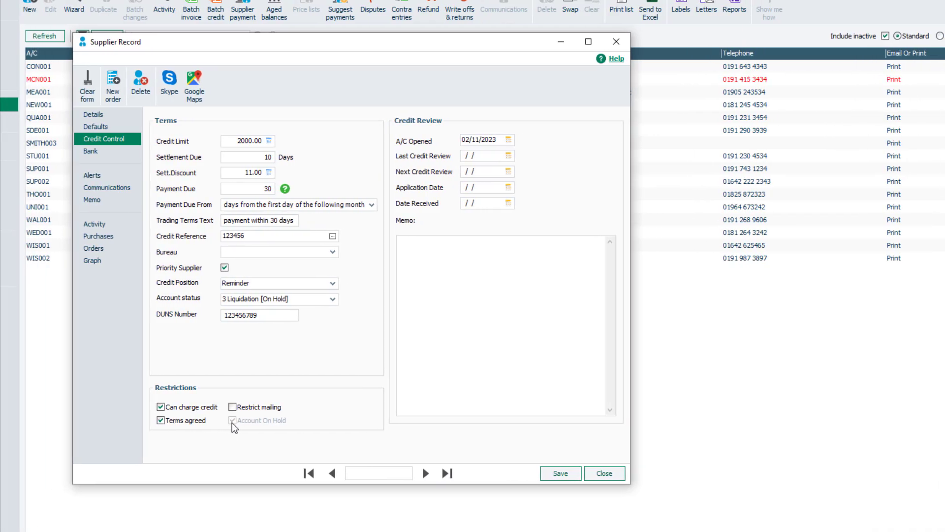
# - Set both the A/C Opened and Last Credit Review dates to 01/11/2023 from the calendar
pyautogui.click(509, 140)
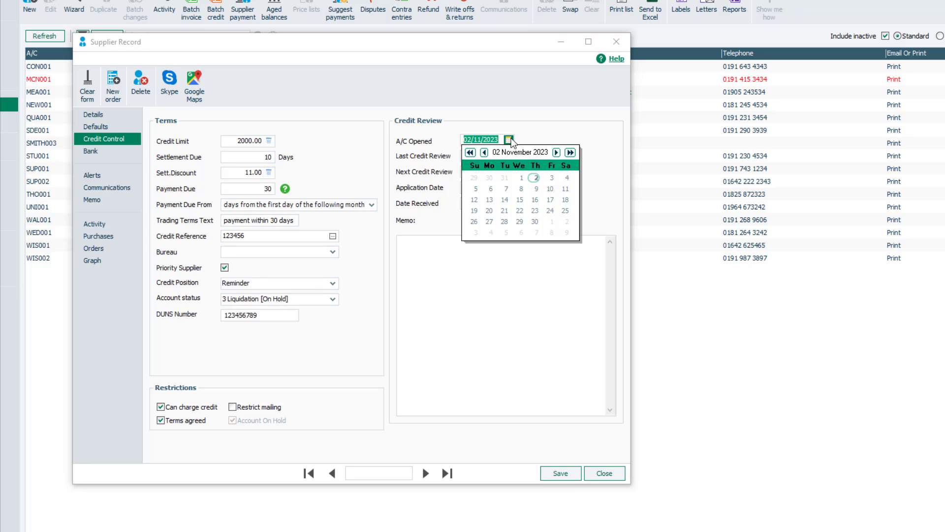
pyautogui.click(522, 177)
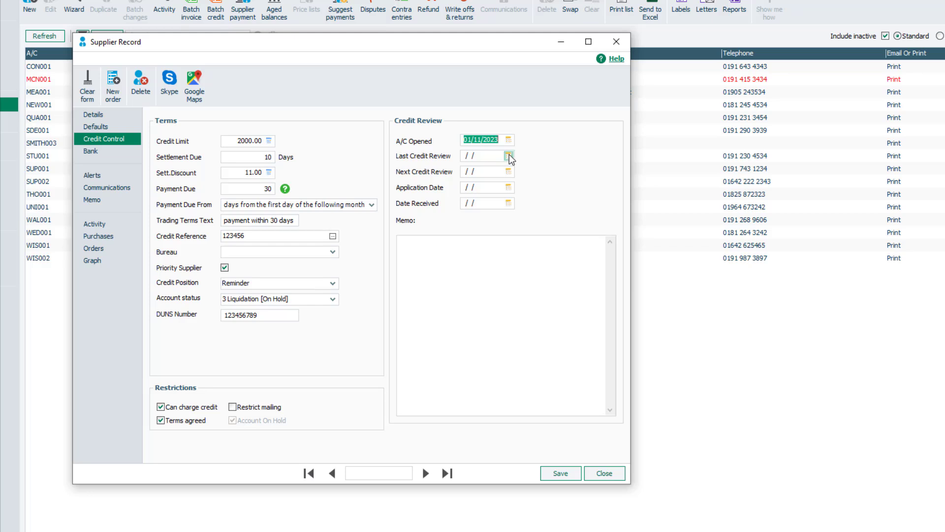
pyautogui.click(509, 156)
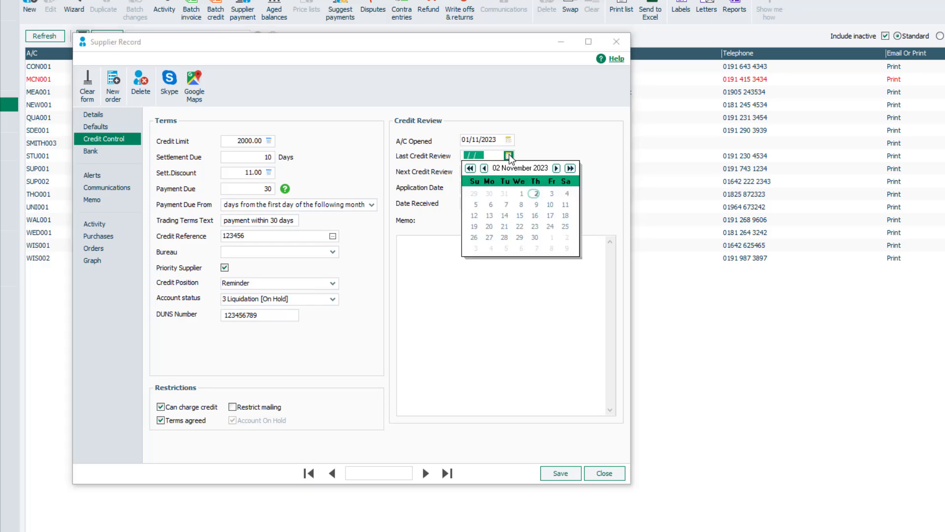
pyautogui.click(522, 193)
pyautogui.click(524, 194)
# - Set the Next Credit Review date to 30/12/2023 using the calendar
pyautogui.click(508, 171)
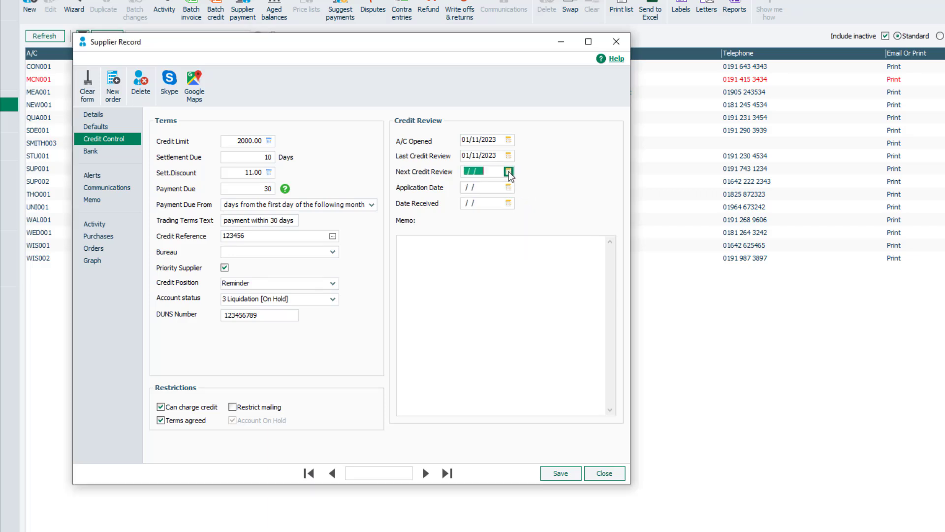
pyautogui.click(556, 184)
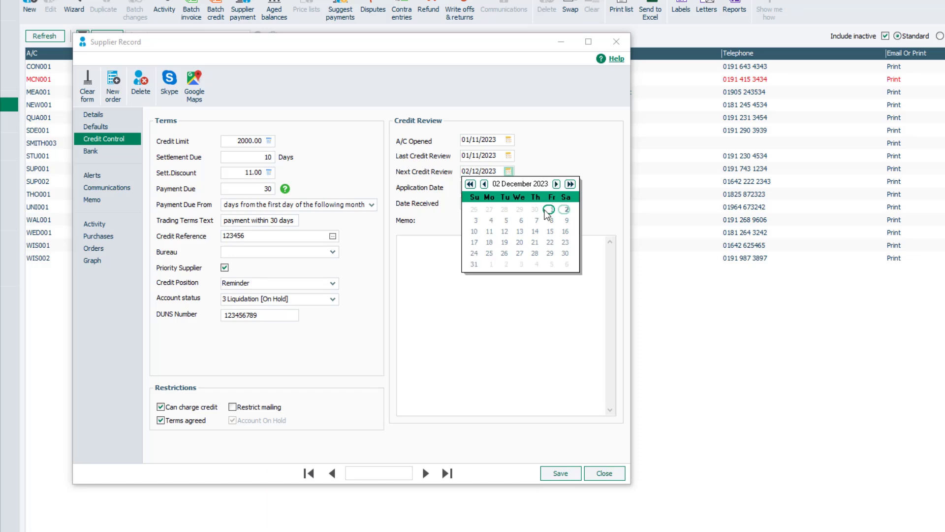
pyautogui.click(565, 253)
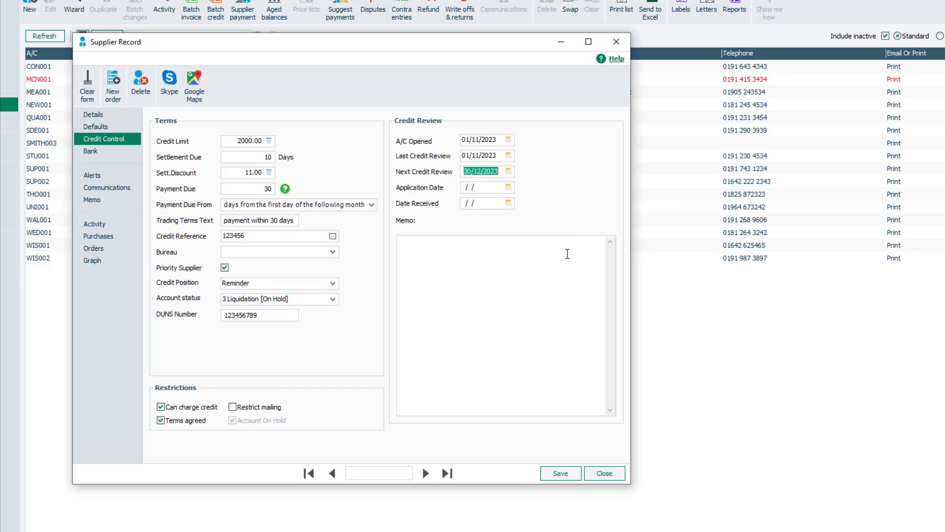
# - Set the Application Date to 03/11/2023 and the Date Received to 30/11/2023
pyautogui.click(508, 188)
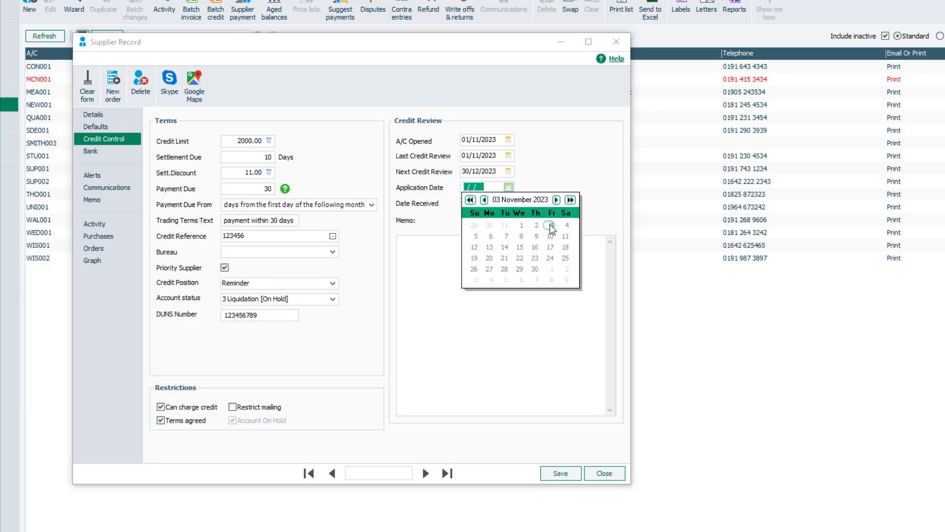
pyautogui.click(549, 225)
pyautogui.click(512, 207)
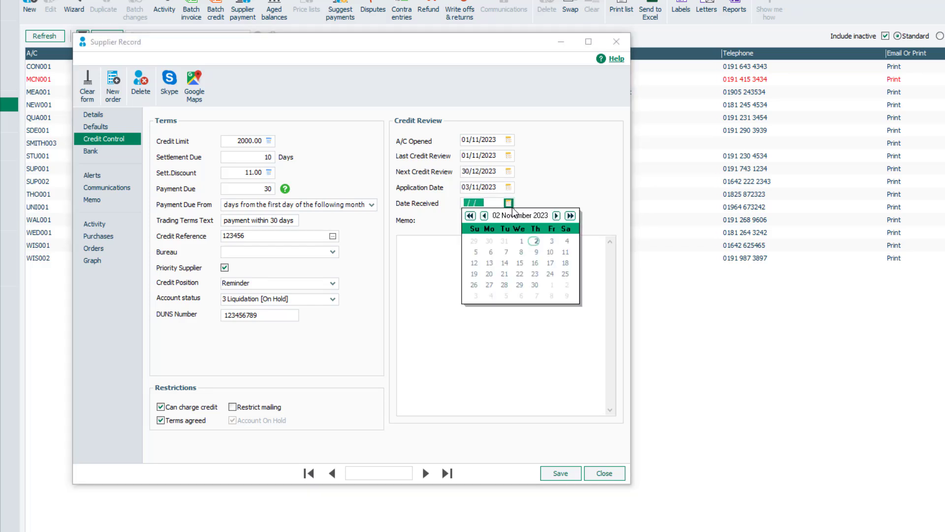
pyautogui.click(535, 285)
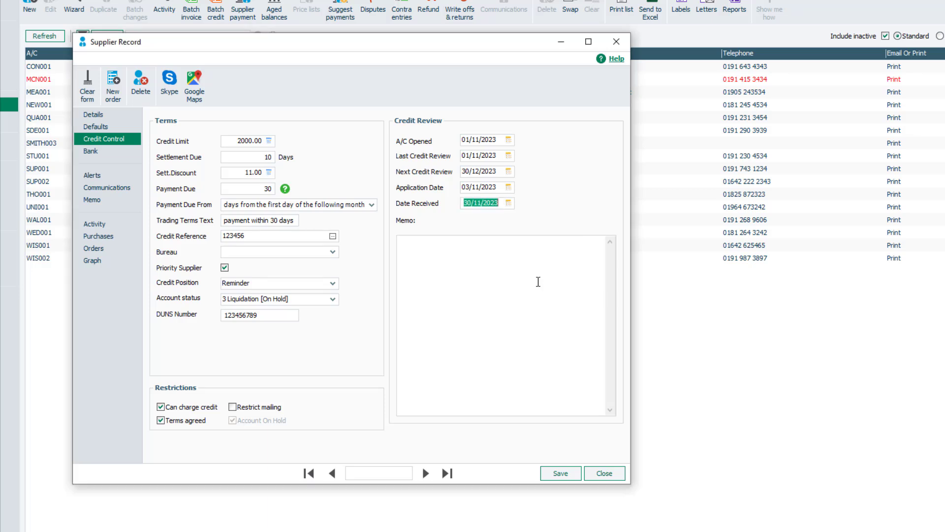
# - Enter "further details" in the credit review memo
pyautogui.click(544, 274)
pyautogui.write('further details')
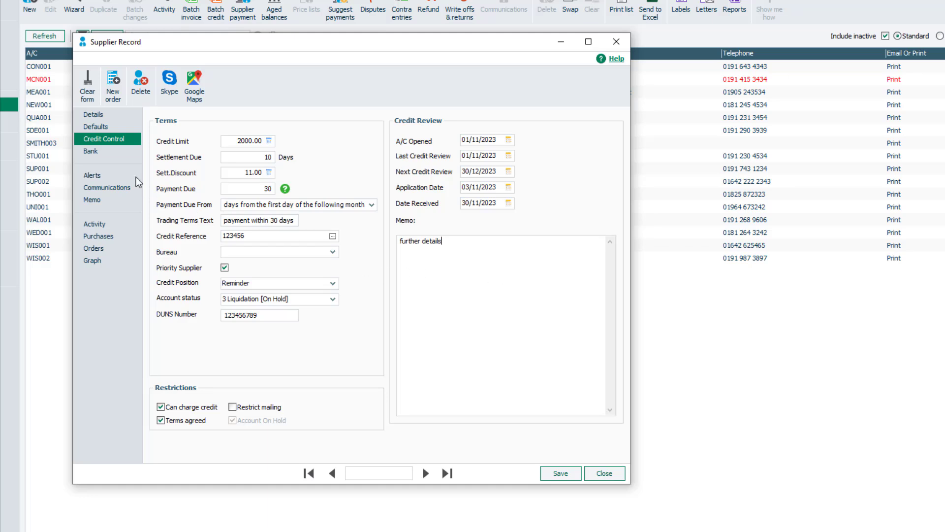
# - Open the supplier's bank details and enter Lloyds Bank as the bank name along with its address and account details
pyautogui.click(105, 157)
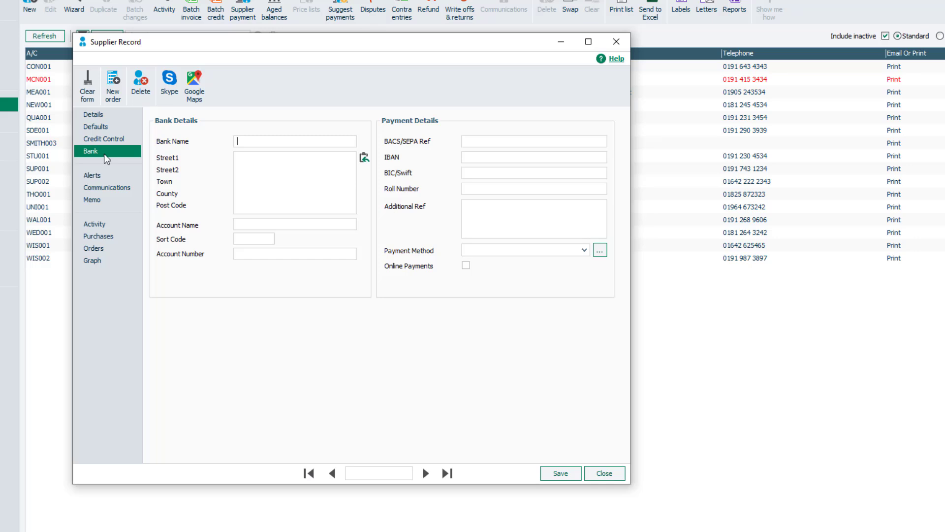
pyautogui.click(238, 140)
pyautogui.write('Lloyds Bank')
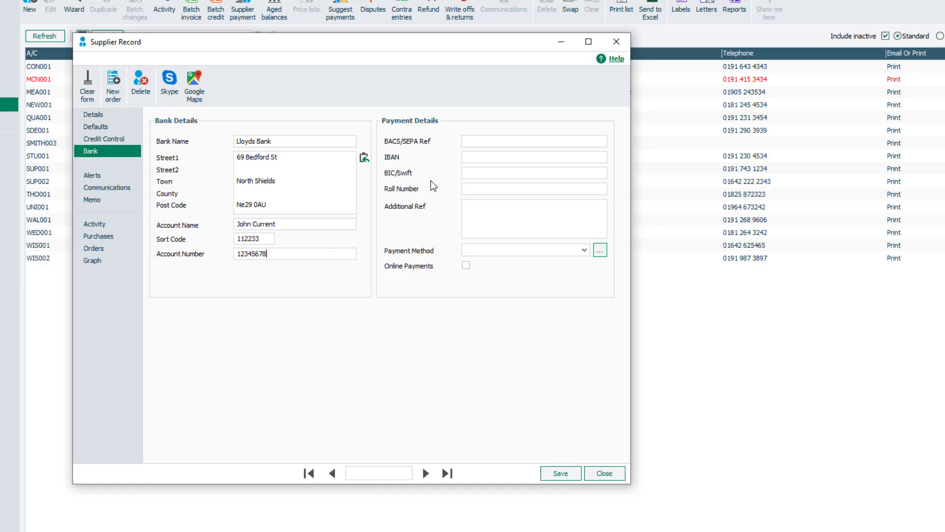
# - Enter the supplier's IBAN in the payment details
pyautogui.click(470, 156)
pyautogui.write('12345678910')
# - Rename user-defined payment method 2 to New Payment Method and select it as the supplier's payment method
pyautogui.click(583, 249)
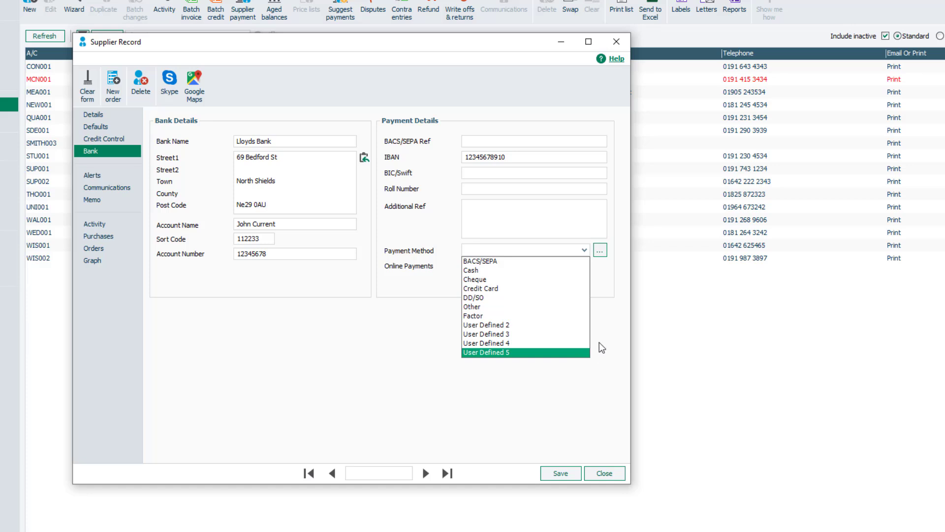
pyautogui.click(600, 251)
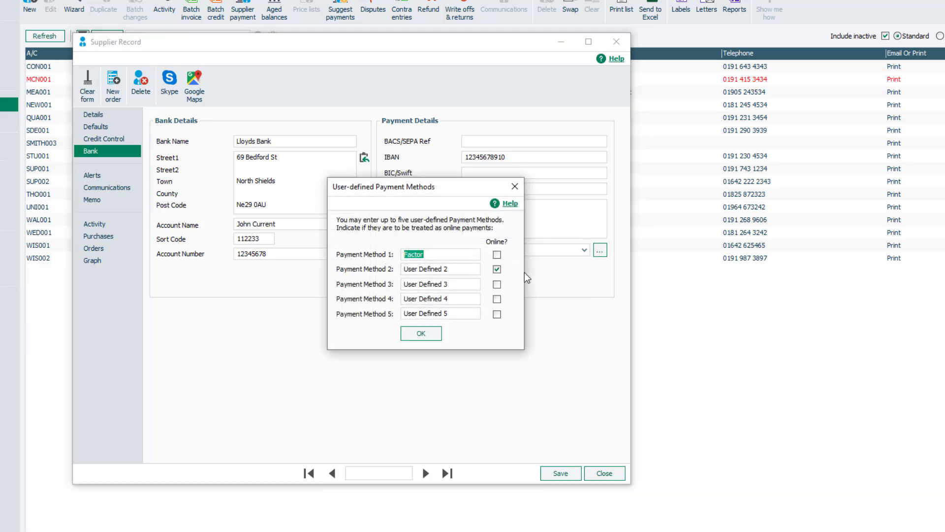
pyautogui.moveTo(447, 269); pyautogui.dragTo(394, 269)
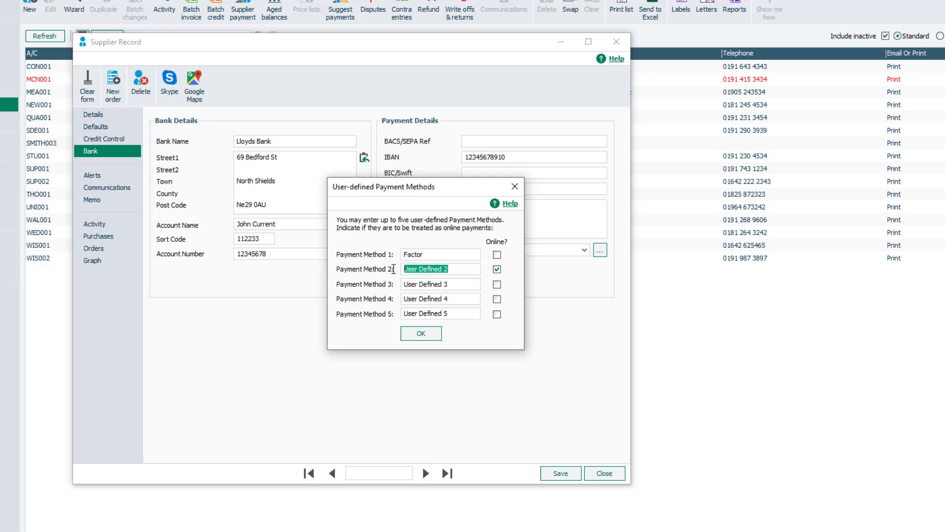
pyautogui.write('New Payment Method')
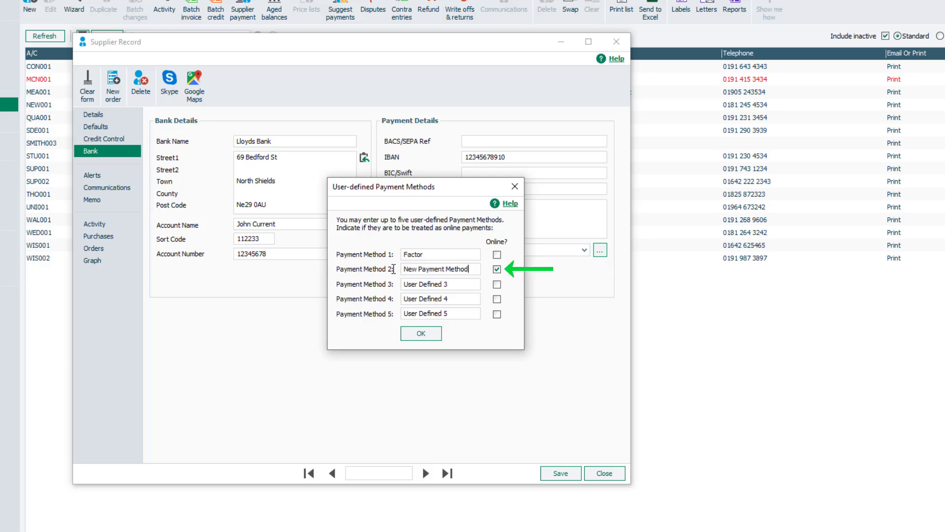
pyautogui.click(408, 335)
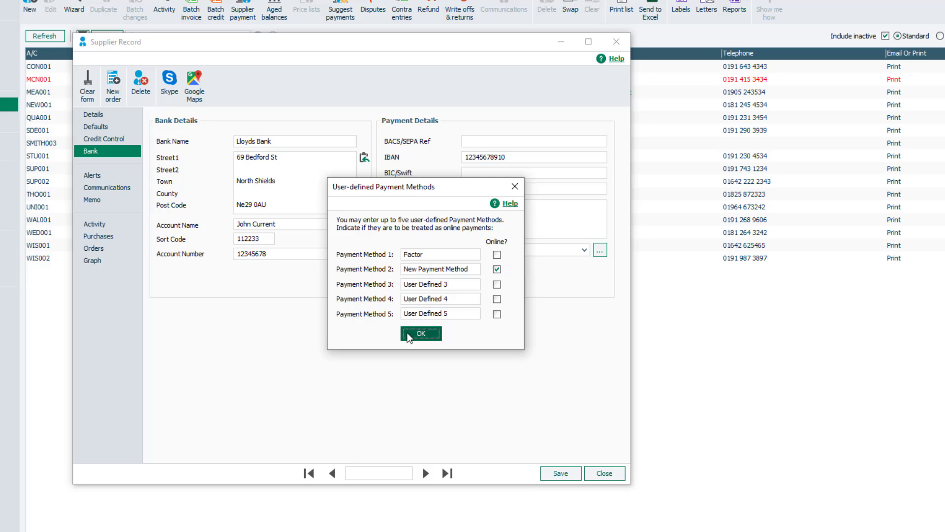
pyautogui.click(408, 336)
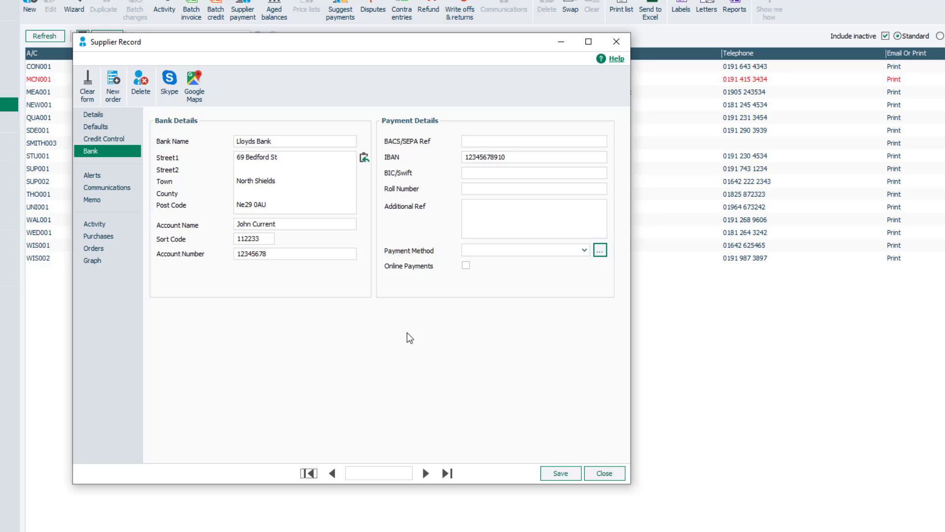
pyautogui.click(583, 251)
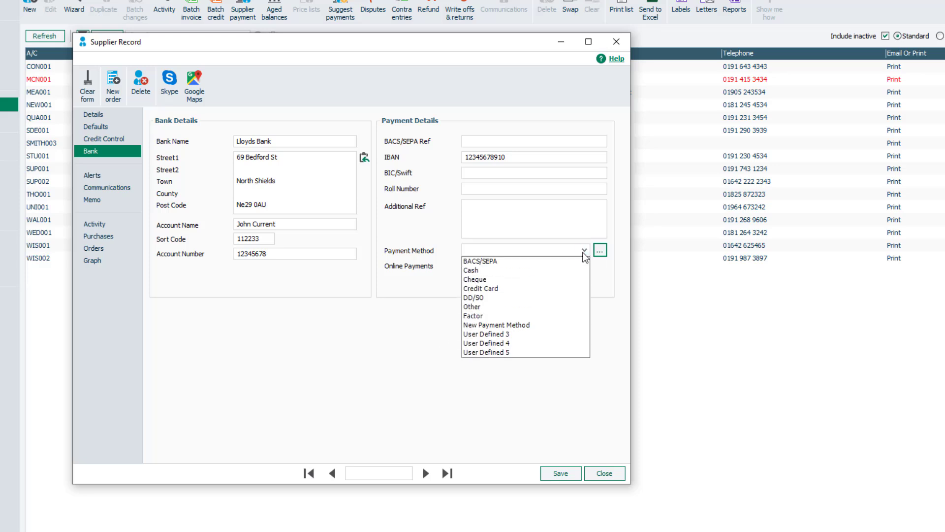
pyautogui.click(581, 325)
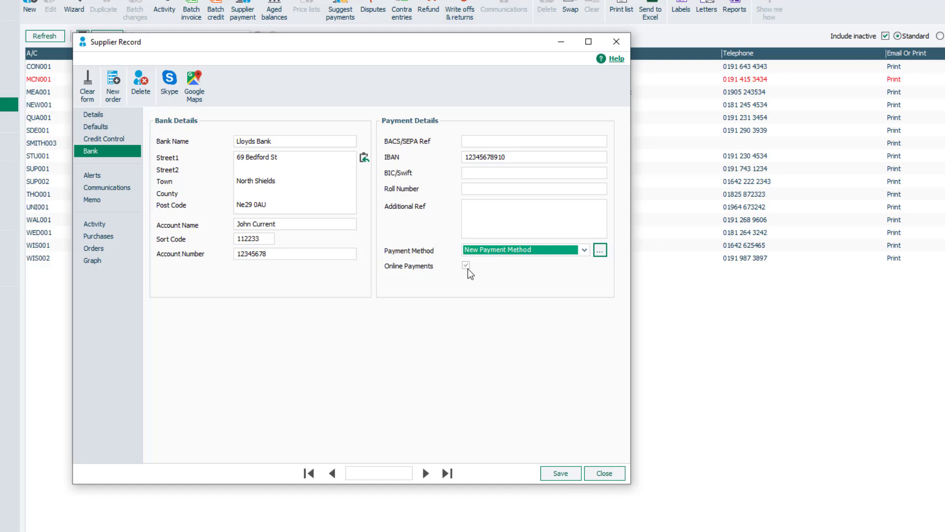
# - Save and close the supplier record, then select SAGE001 in the suppliers list
pyautogui.click(550, 473)
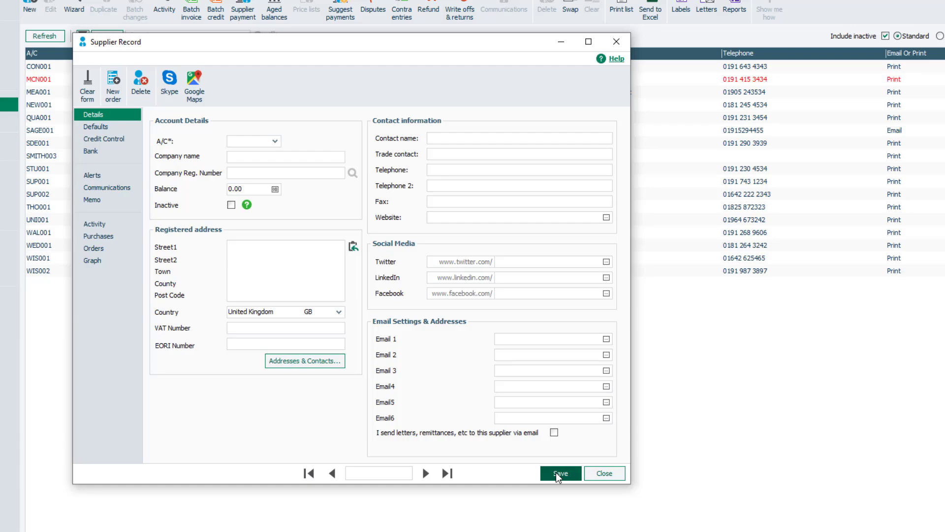
pyautogui.click(609, 474)
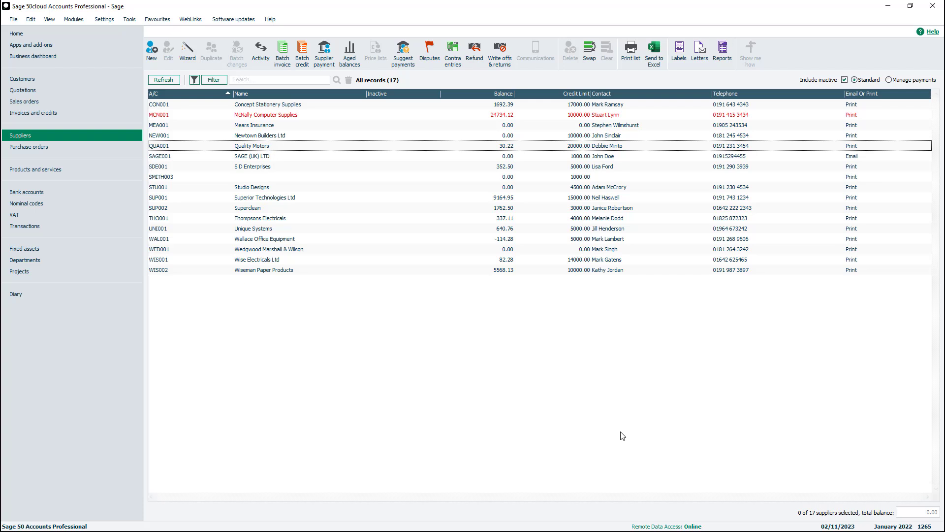
pyautogui.click(276, 158)
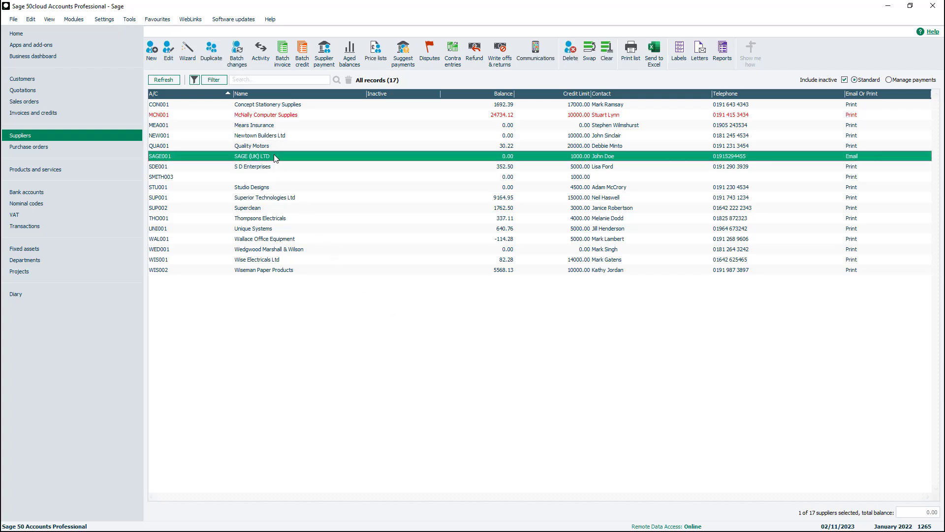